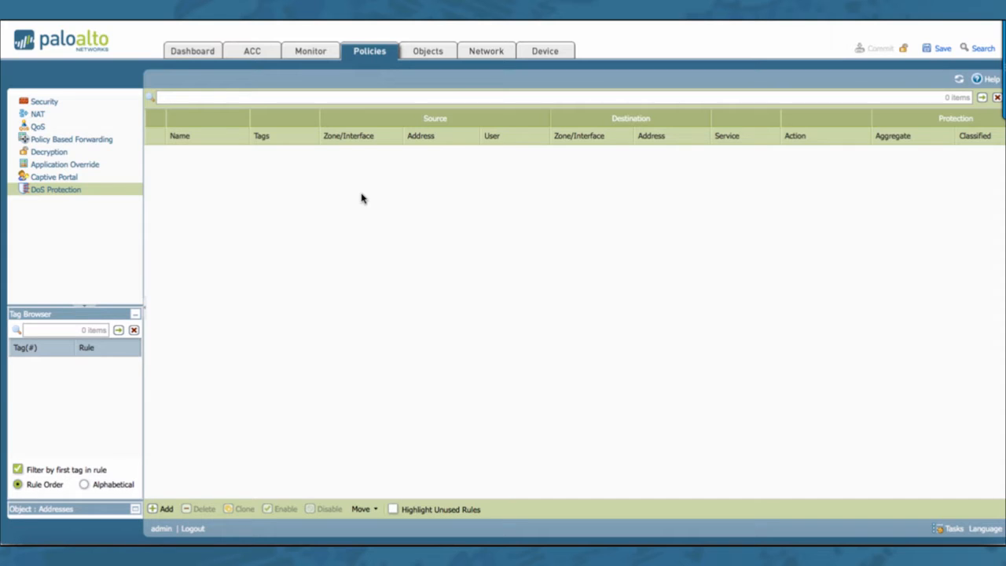
- Create a DoS Protection profile object named DosProtection with the Aggregate type
left_click(428, 55)
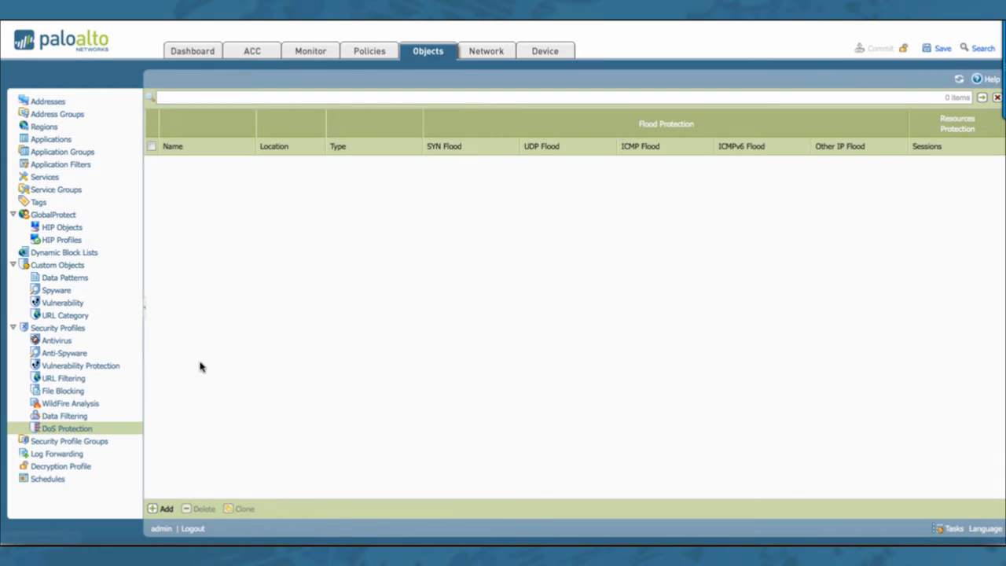
left_click(167, 508)
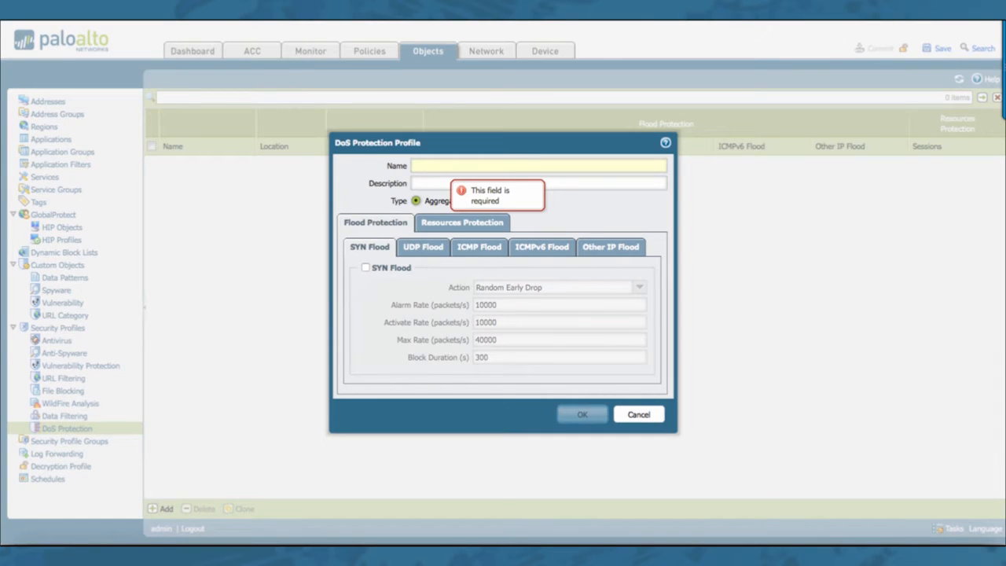
type("DosProtection")
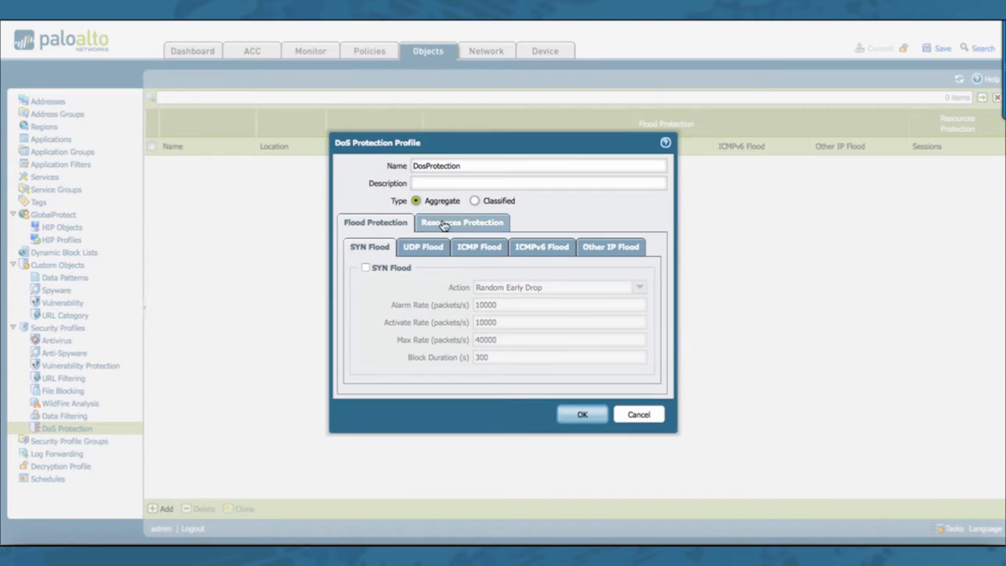
left_click(475, 201)
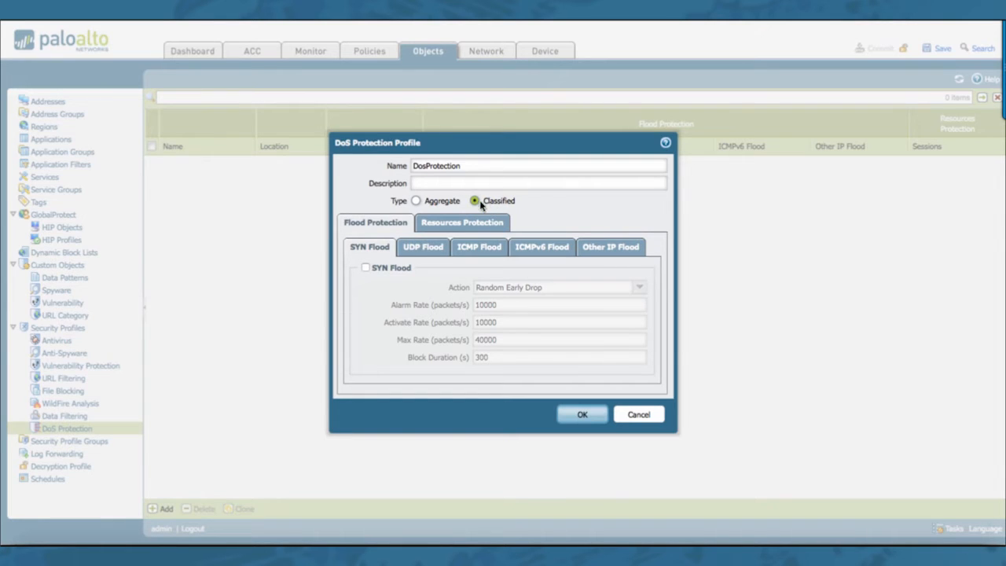
left_click(417, 201)
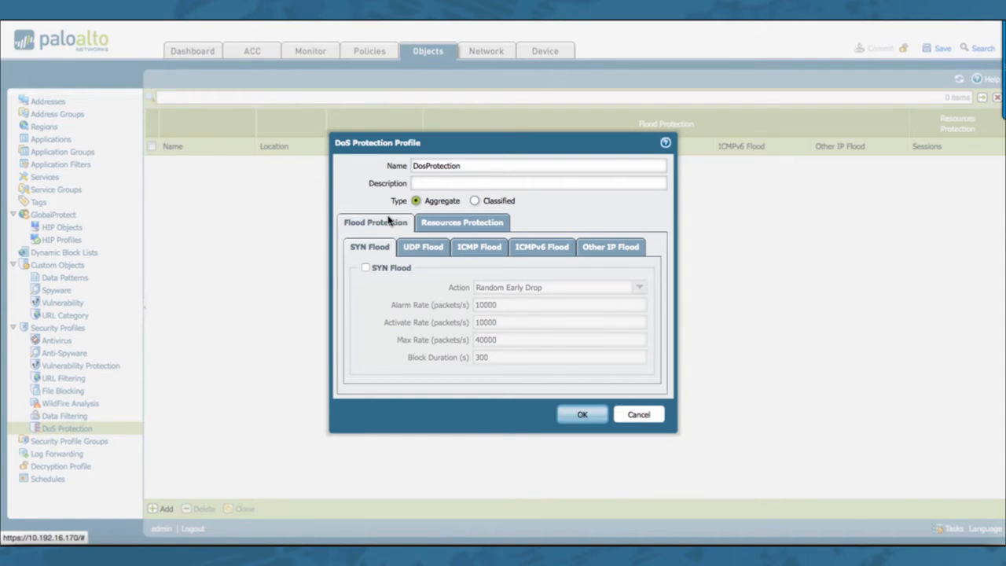
- Enable SYN flood protection in the profile with Random Early Drop as the action
left_click(365, 269)
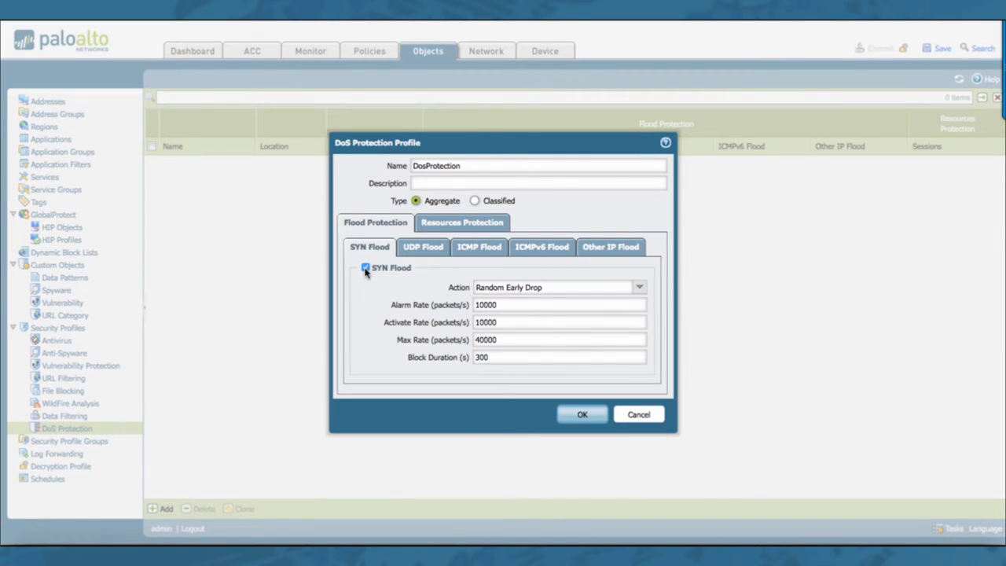
left_click(639, 288)
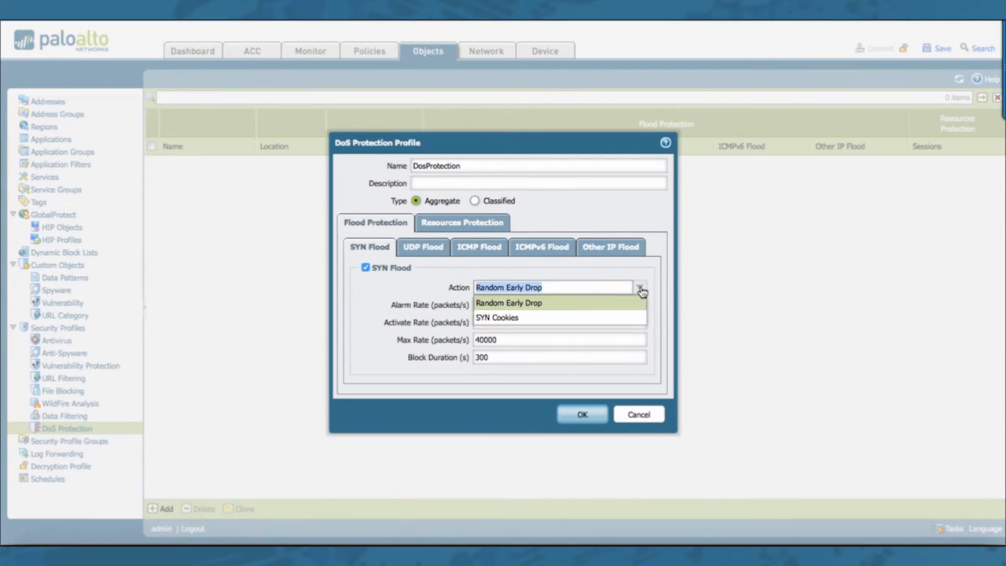
left_click(535, 309)
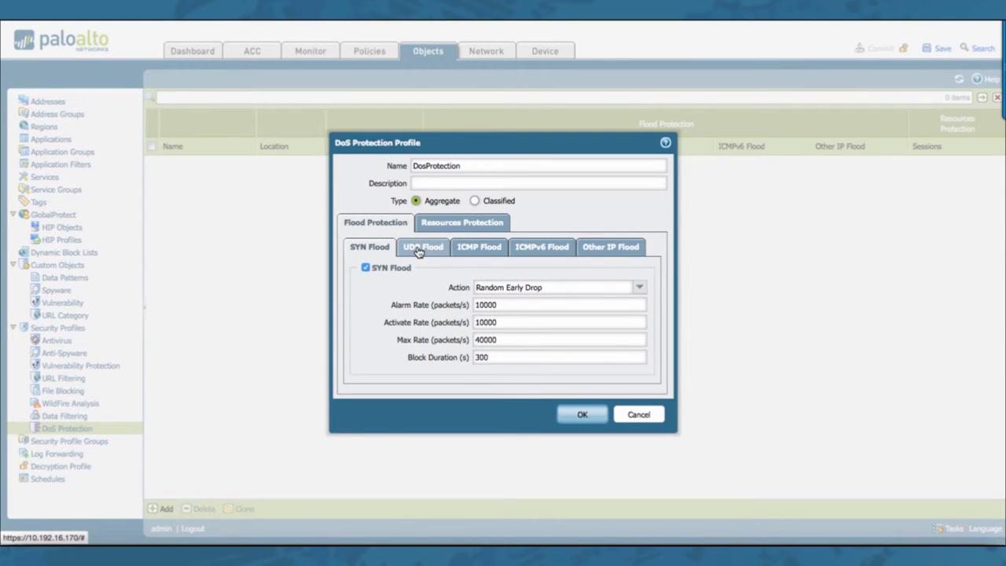
- Enable UDP, ICMP, ICMPv6 and Other IP flood protection, and review the SYN flood rates and block duration
left_click(419, 249)
left_click(366, 268)
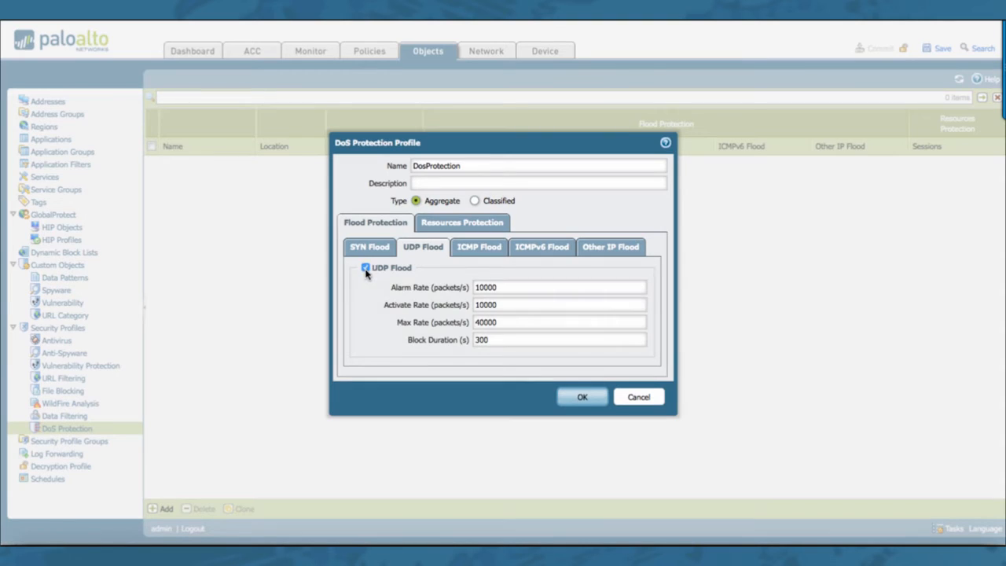
left_click(473, 252)
left_click(367, 268)
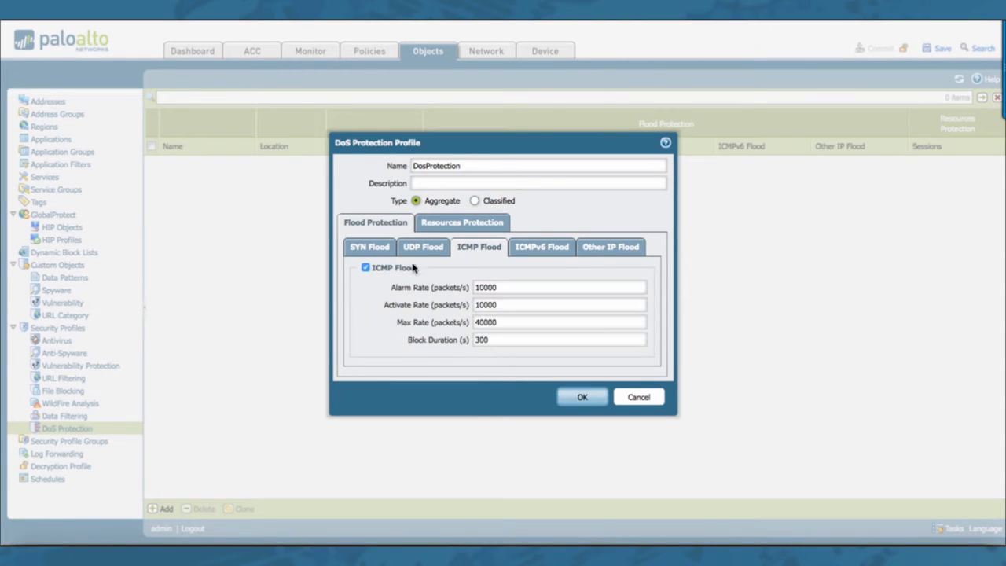
left_click(547, 249)
left_click(366, 268)
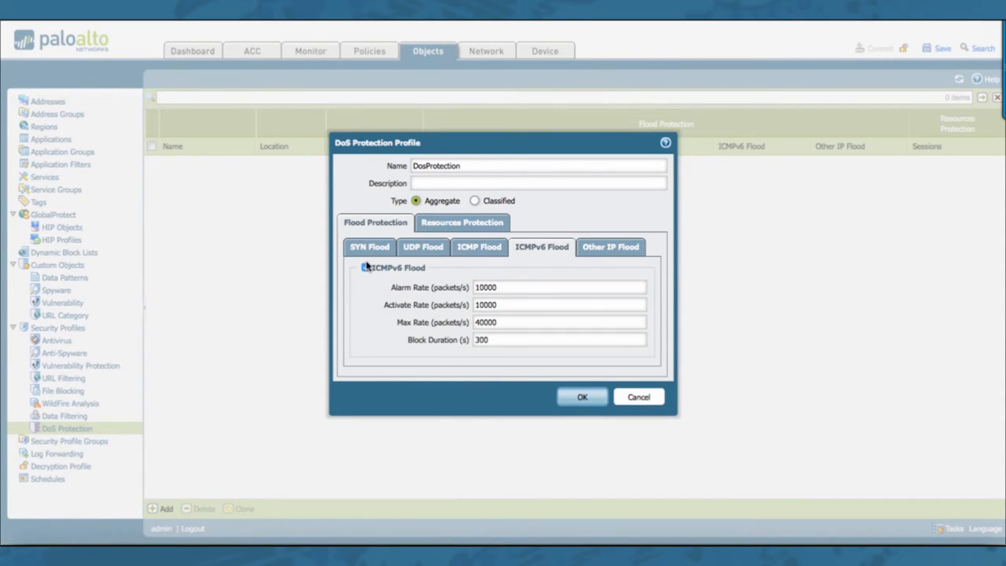
left_click(595, 250)
left_click(365, 268)
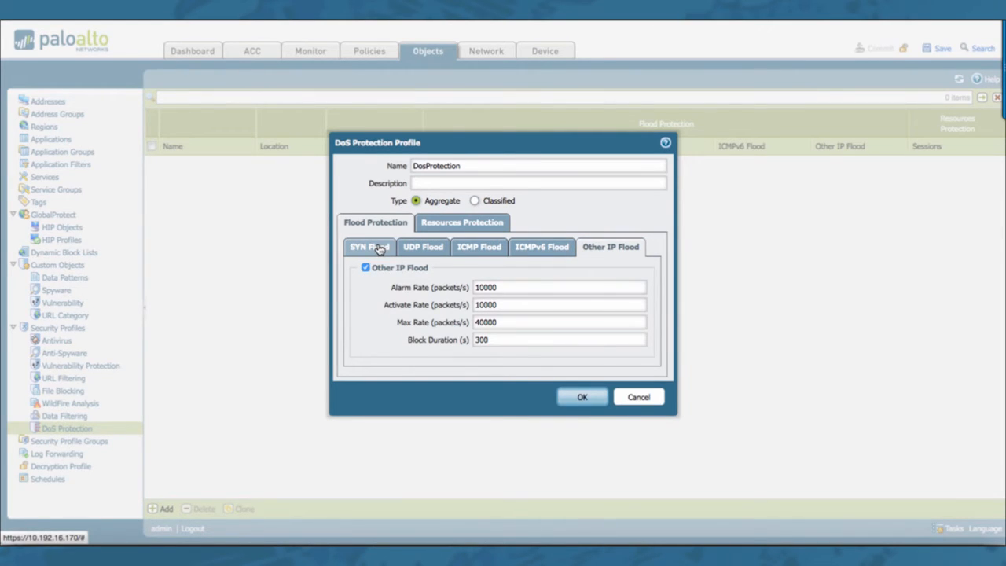
left_click(380, 249)
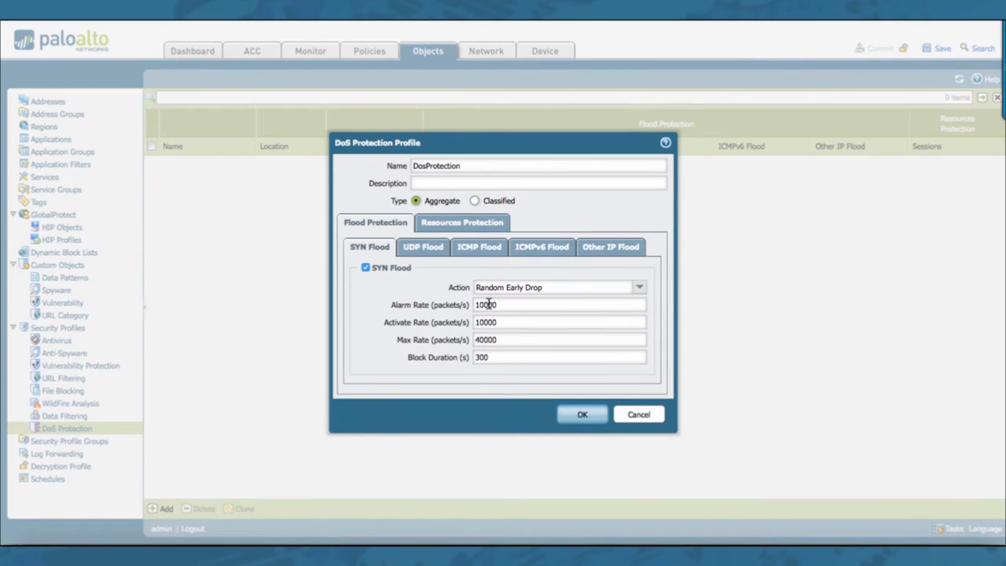
left_click(492, 357)
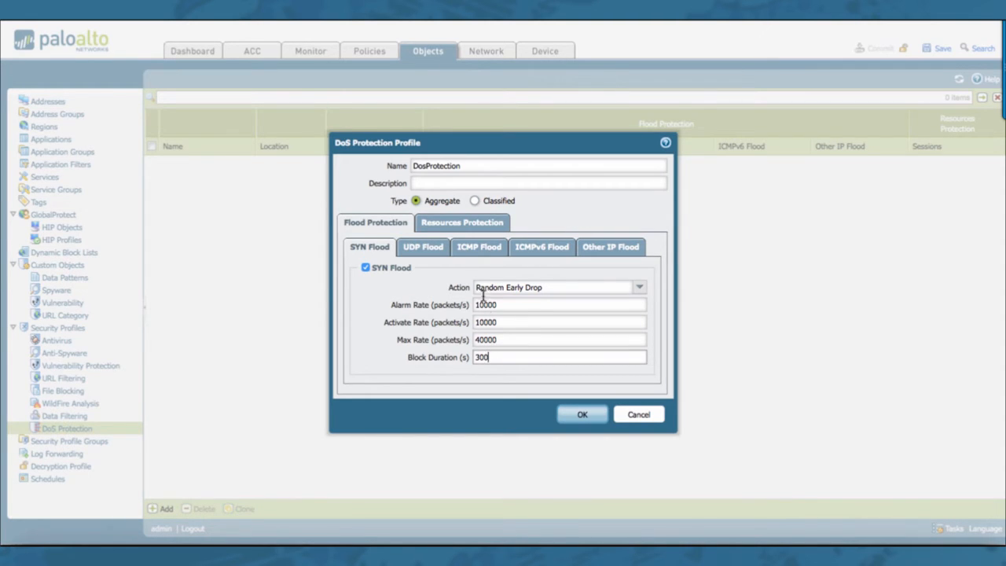
- Enable the concurrent sessions limit under resources protection and save the profile
left_click(459, 221)
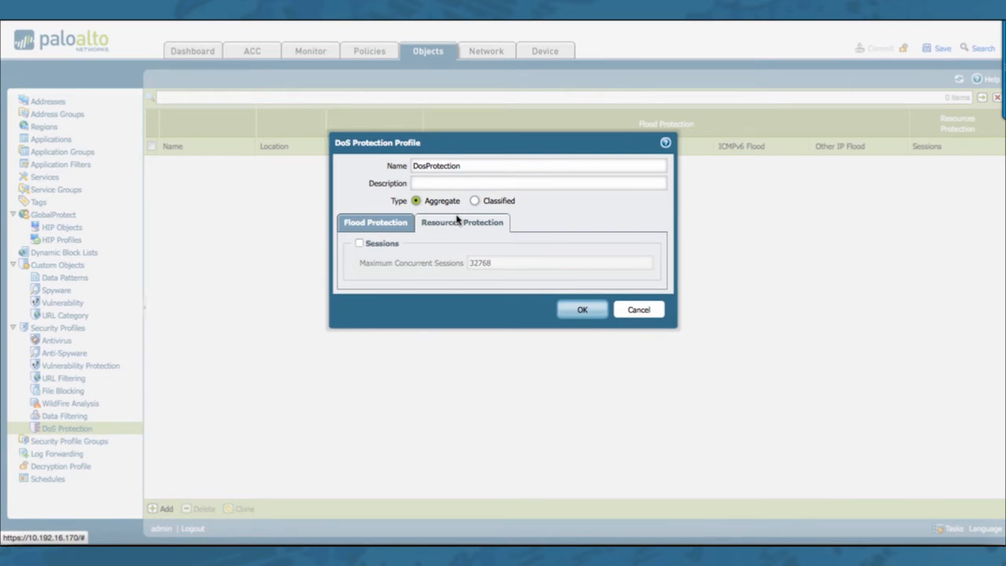
left_click(359, 244)
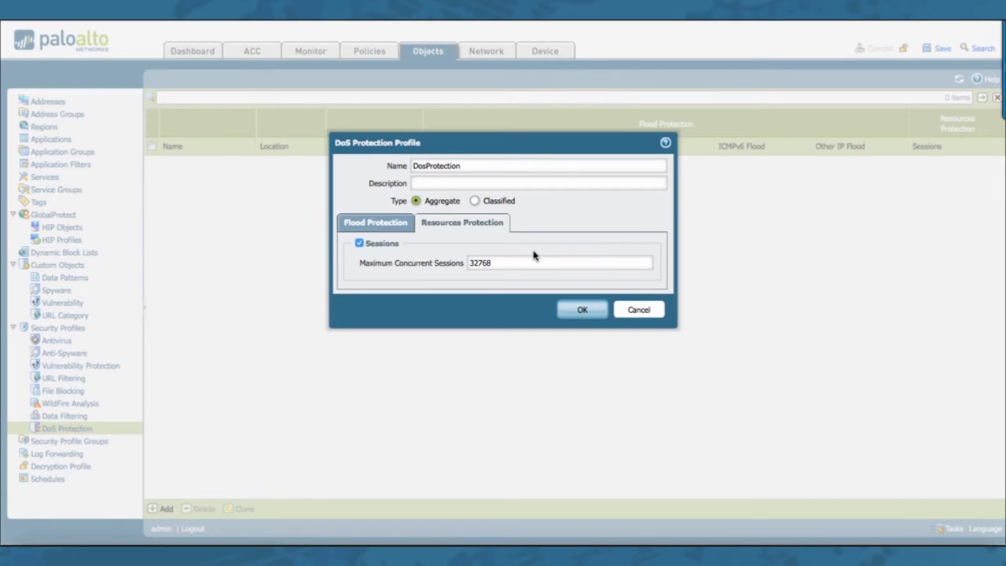
left_click(580, 310)
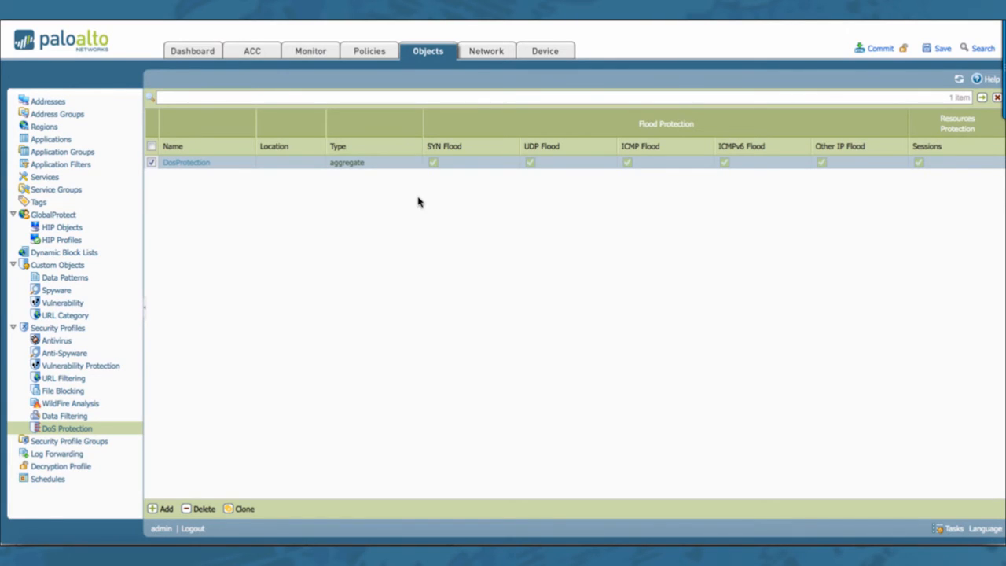
- Add a new DoS Protection policy rule named DosRule
left_click(379, 49)
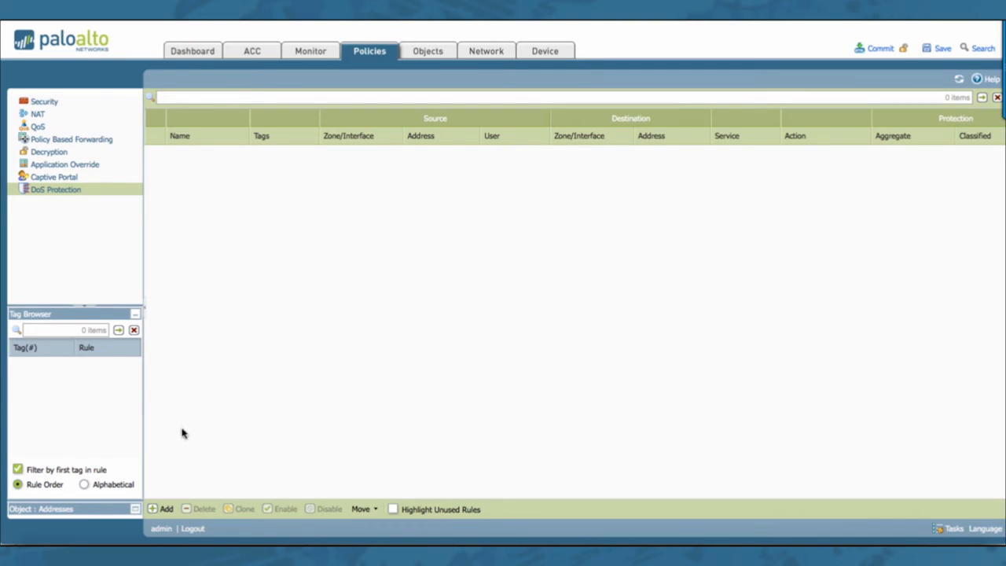
left_click(161, 510)
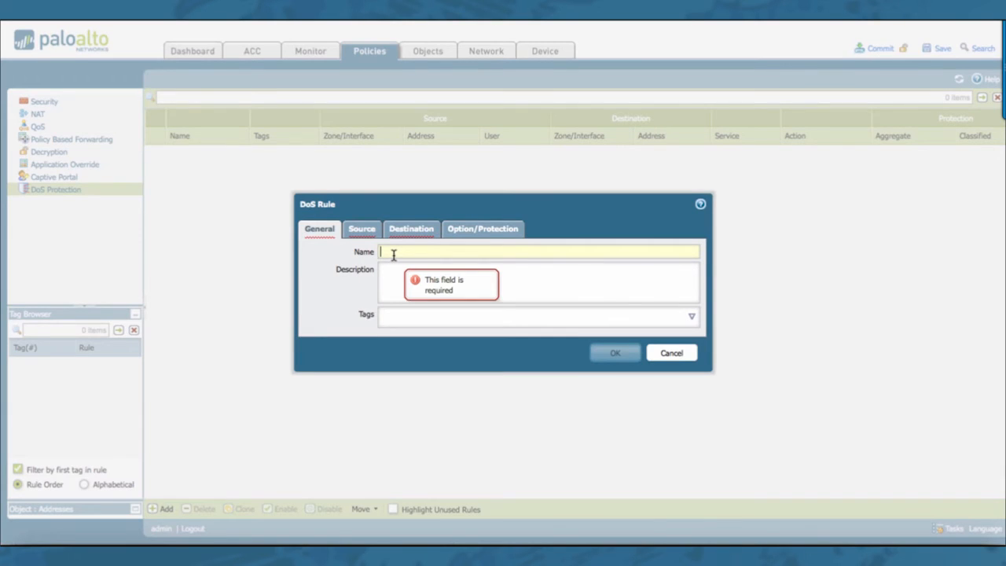
type("DosRule")
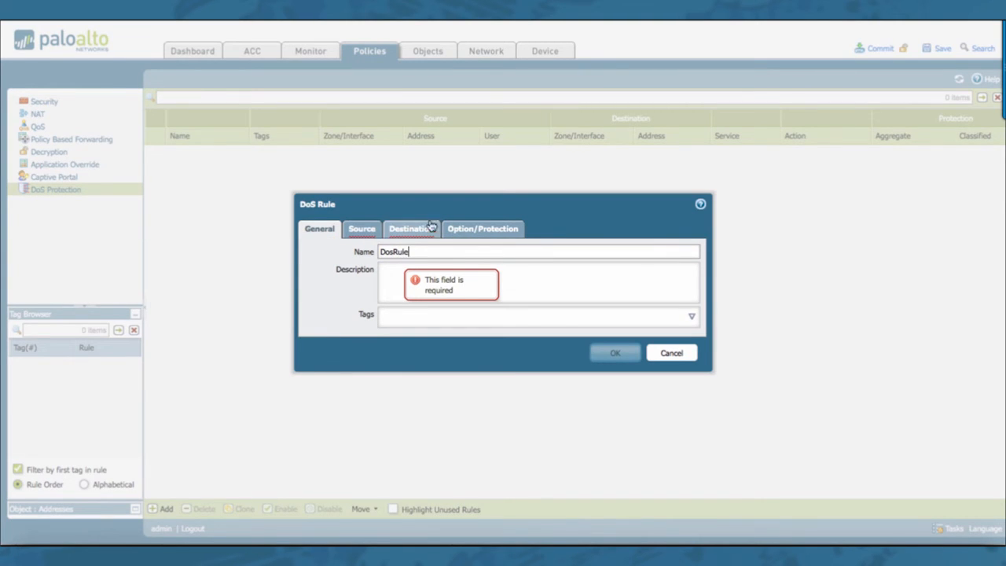
- Set the rule's source zone to untrust and its destination zone to lab-100
left_click(373, 229)
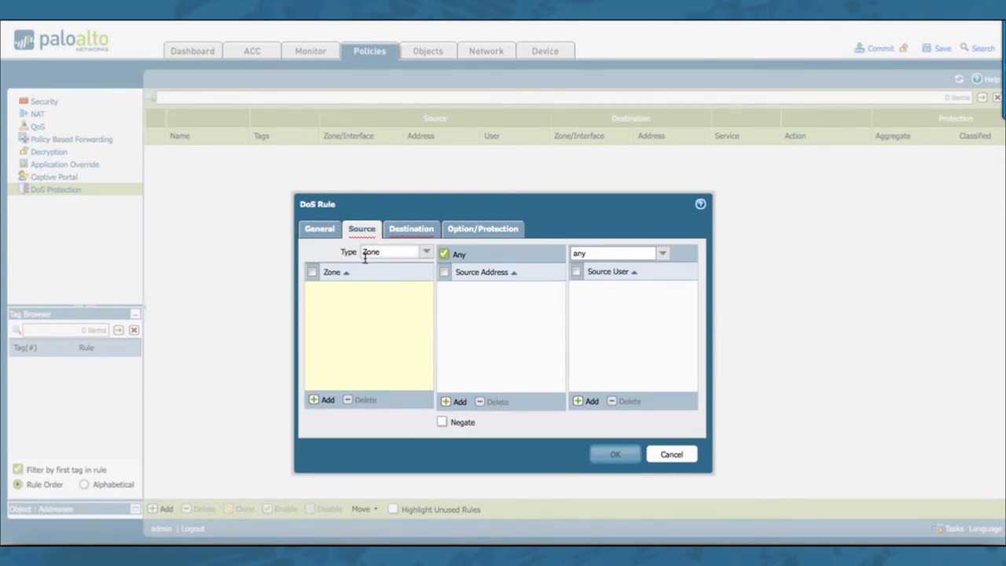
left_click(324, 400)
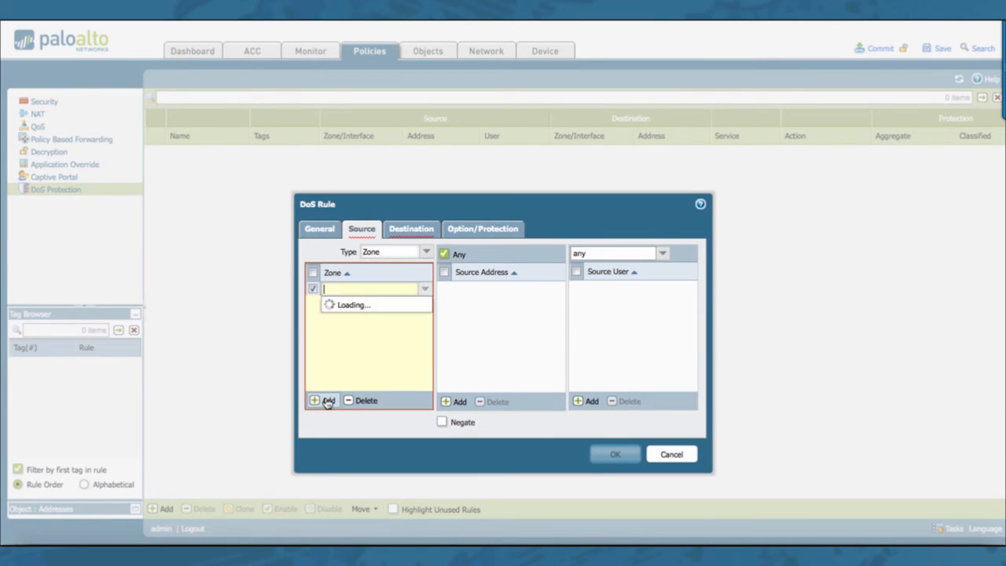
left_click(342, 335)
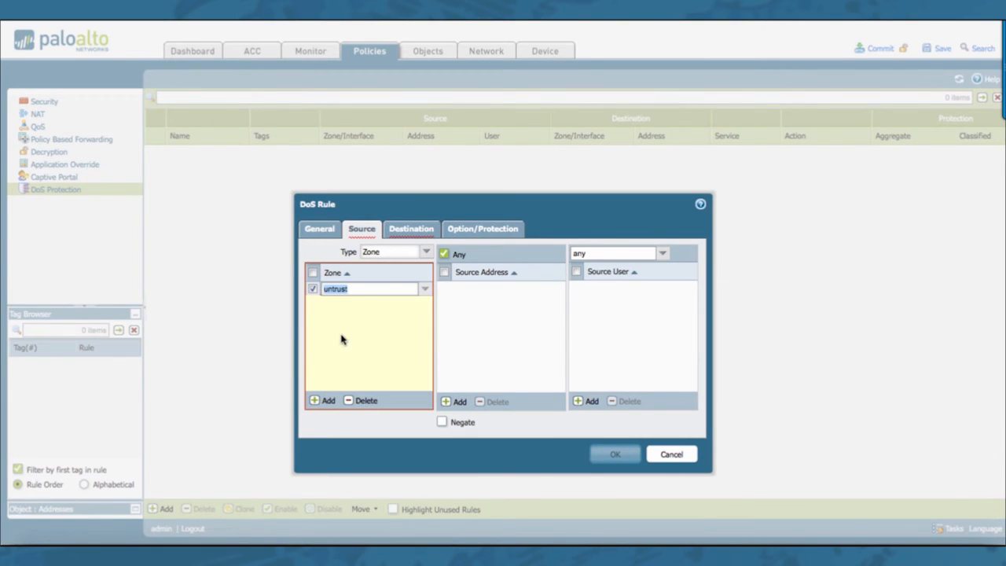
left_click(396, 233)
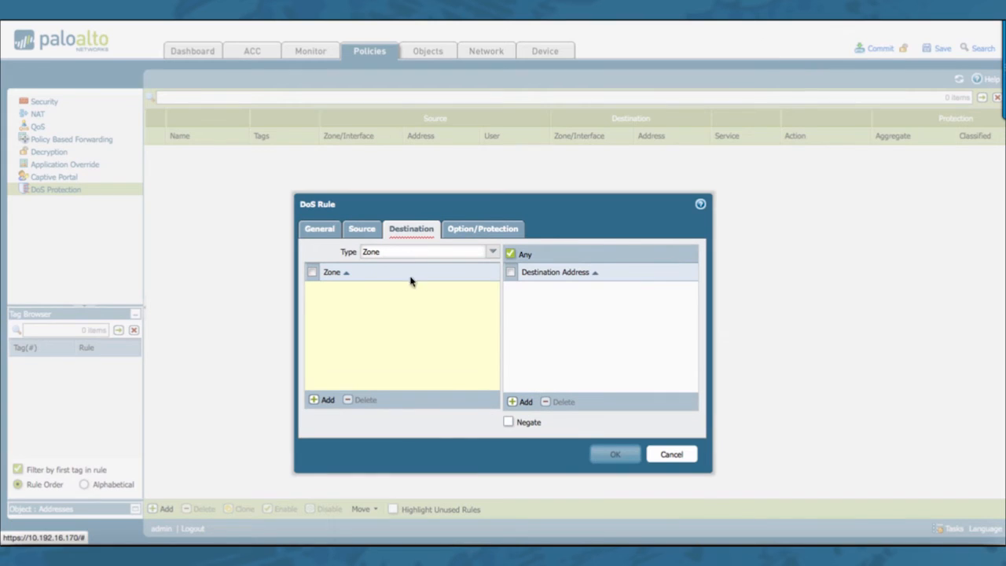
left_click(324, 400)
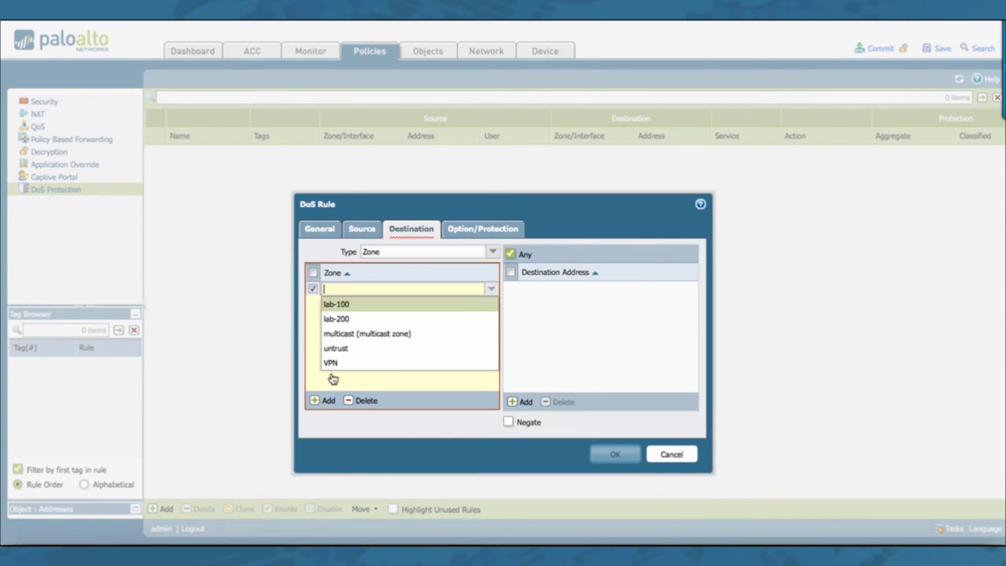
left_click(338, 305)
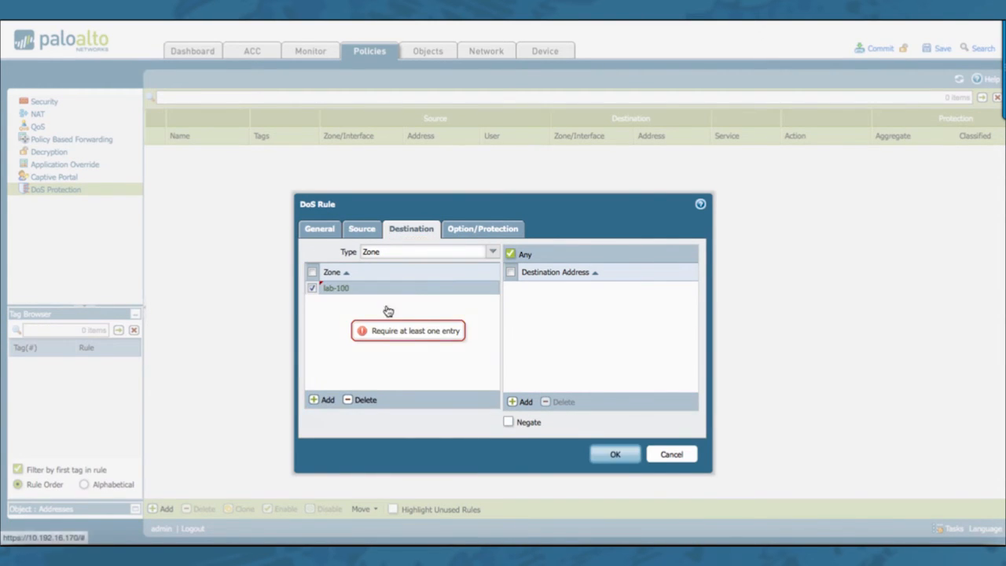
- Examine the action, schedule and log forwarding choices in the rule's protection options
left_click(486, 234)
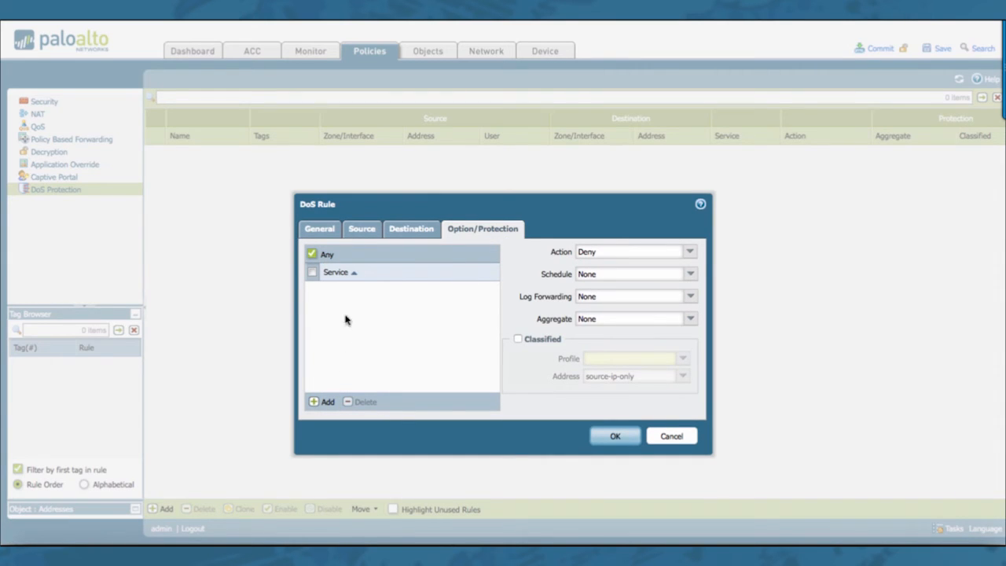
left_click(690, 253)
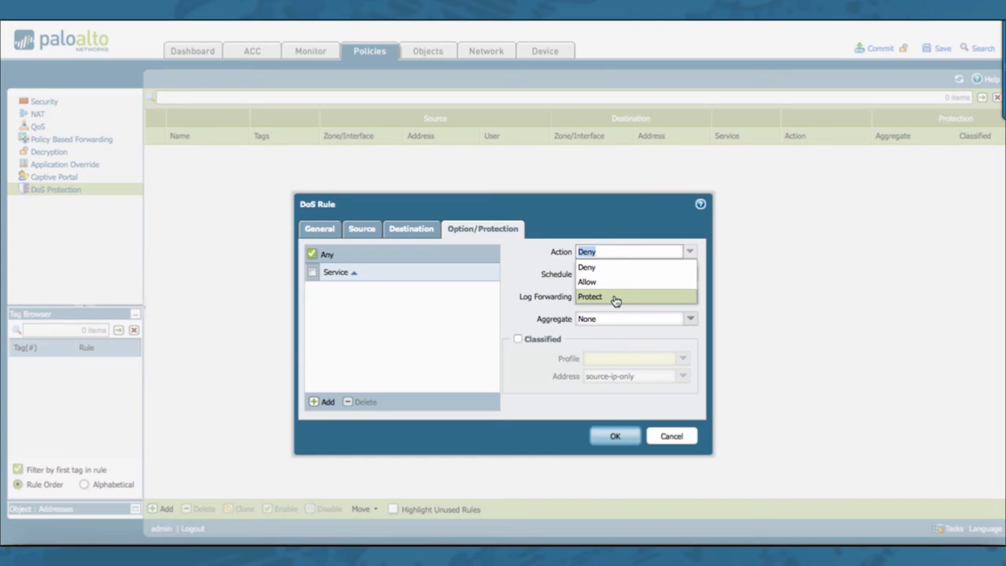
left_click(683, 281)
left_click(697, 275)
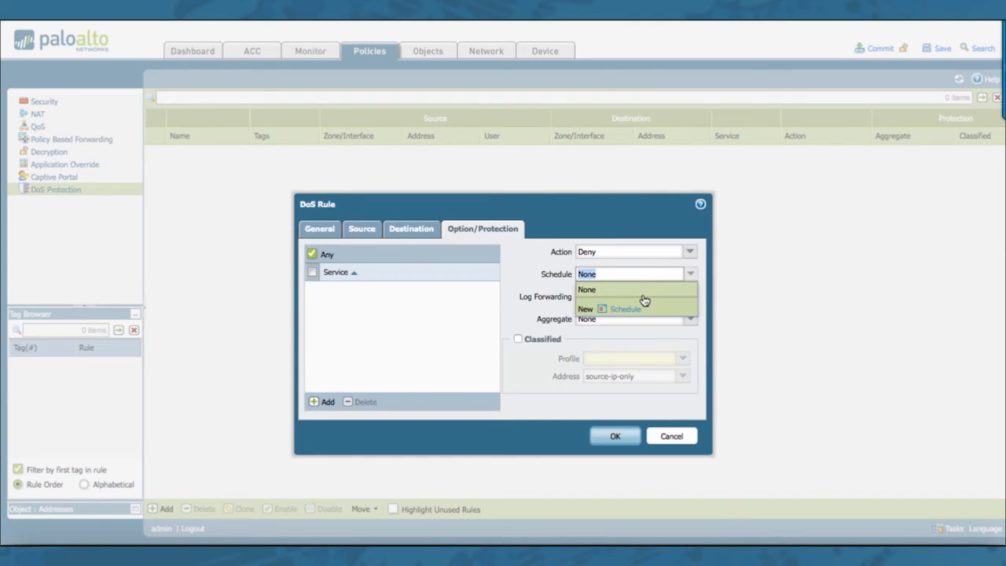
left_click(599, 290)
left_click(691, 302)
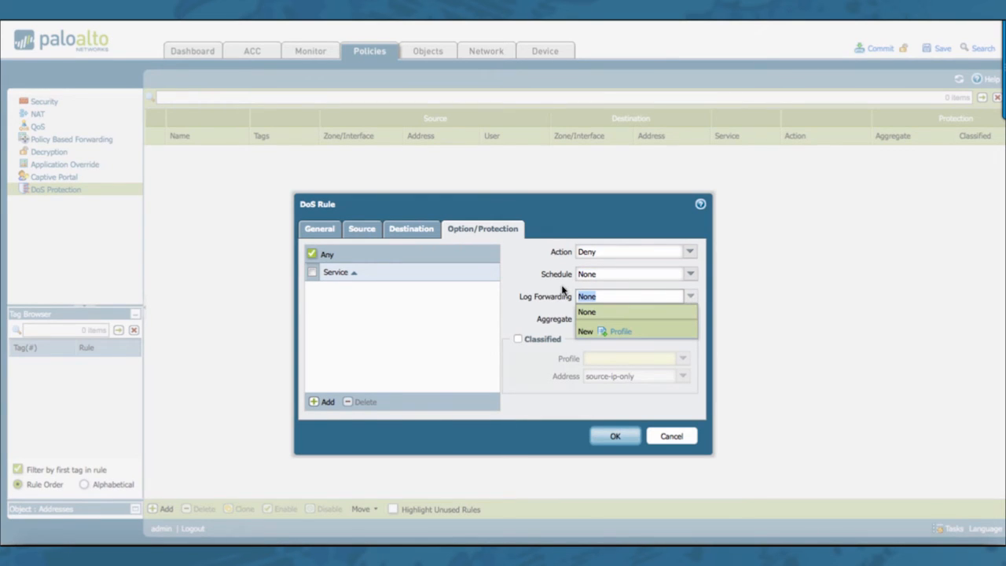
left_click(565, 292)
- Assign the DosProtection profile as the rule's aggregate protection
left_click(692, 321)
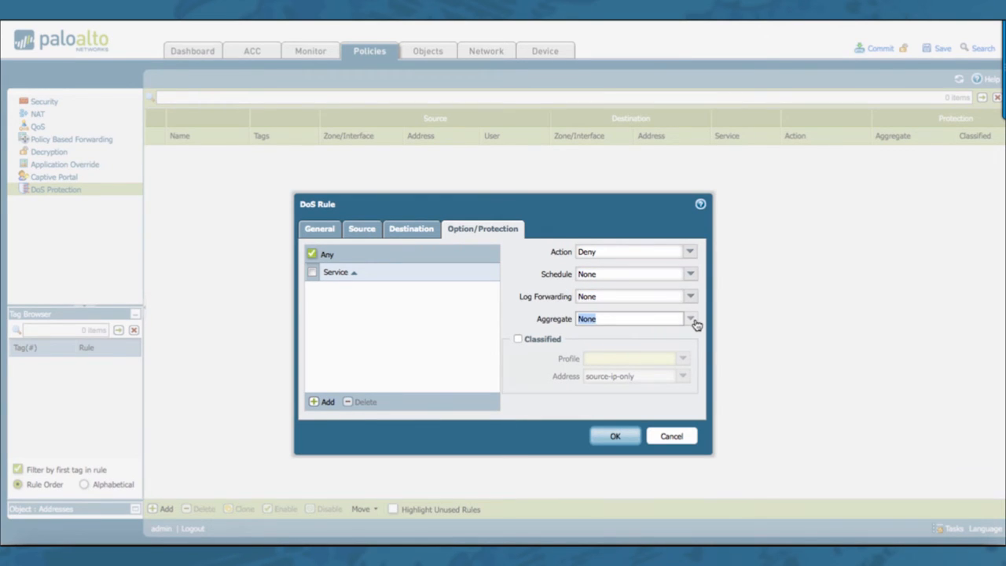
left_click(696, 324)
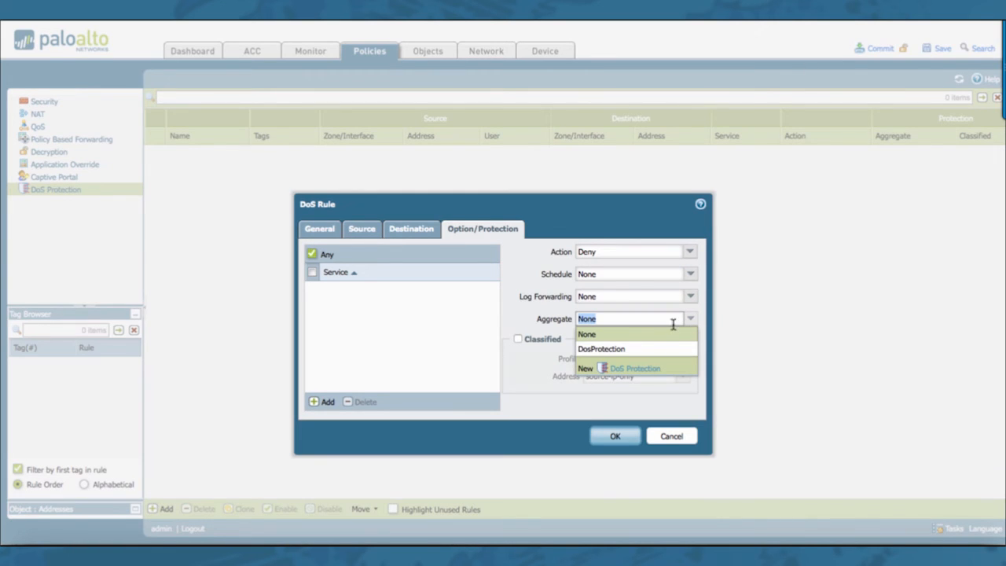
left_click(619, 351)
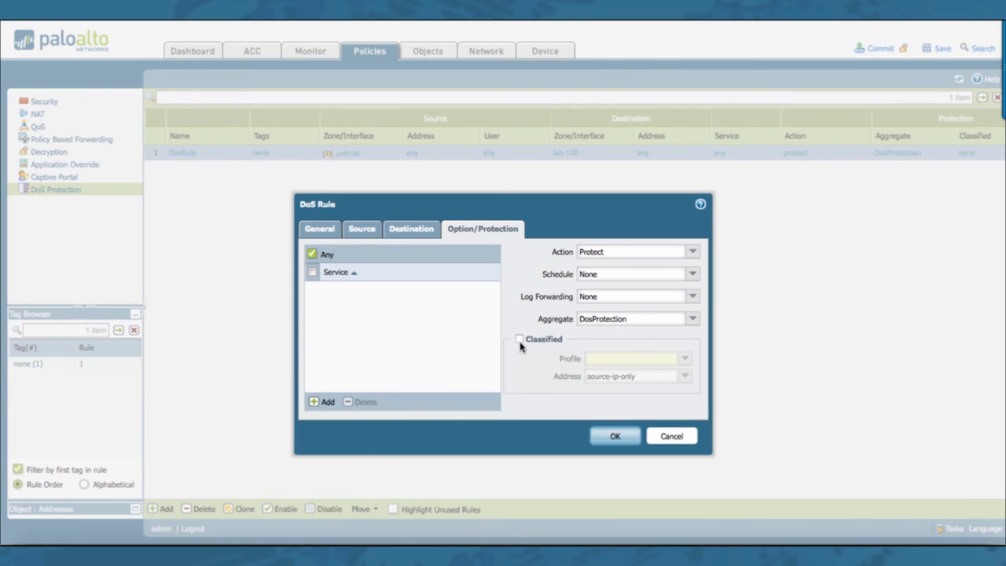
- Enable classified protection in the rule with the Dos_classified profile and source-ip-only address, and save the rule
left_click(519, 341)
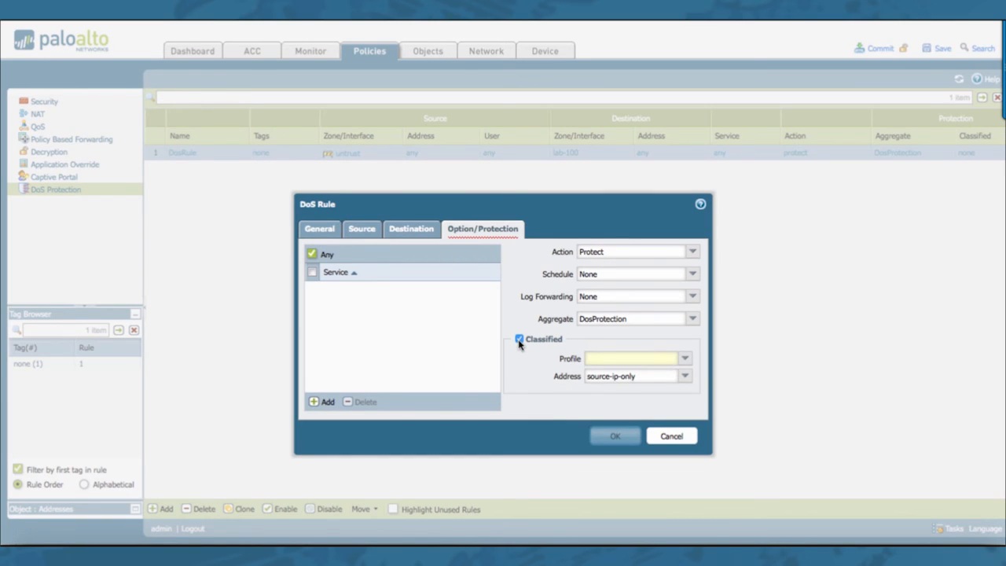
left_click(685, 362)
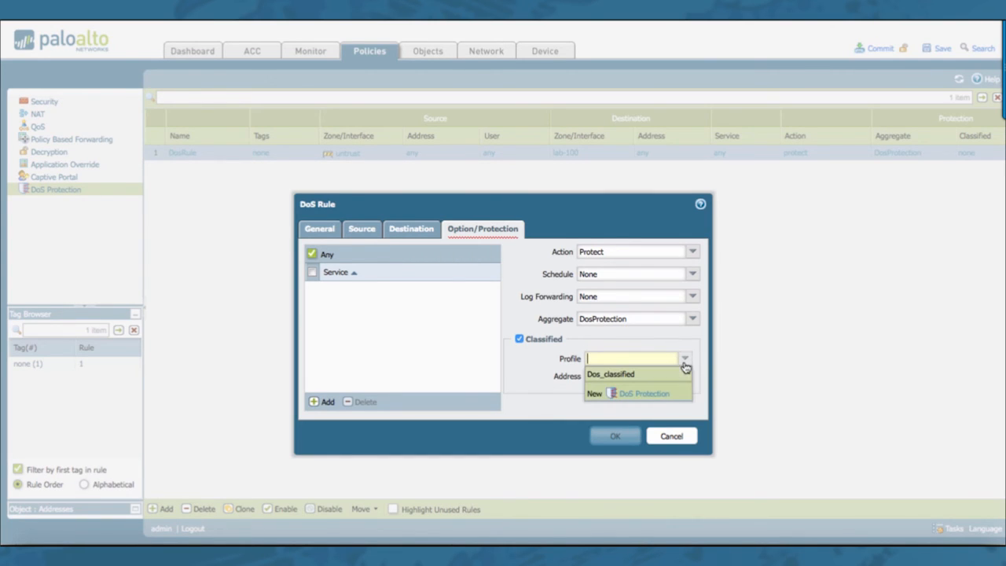
left_click(616, 376)
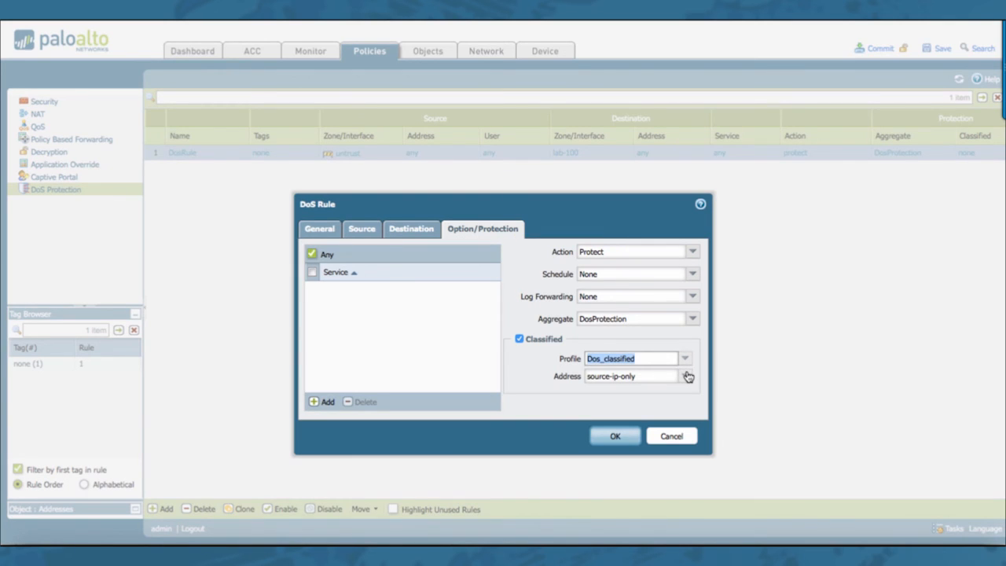
left_click(688, 377)
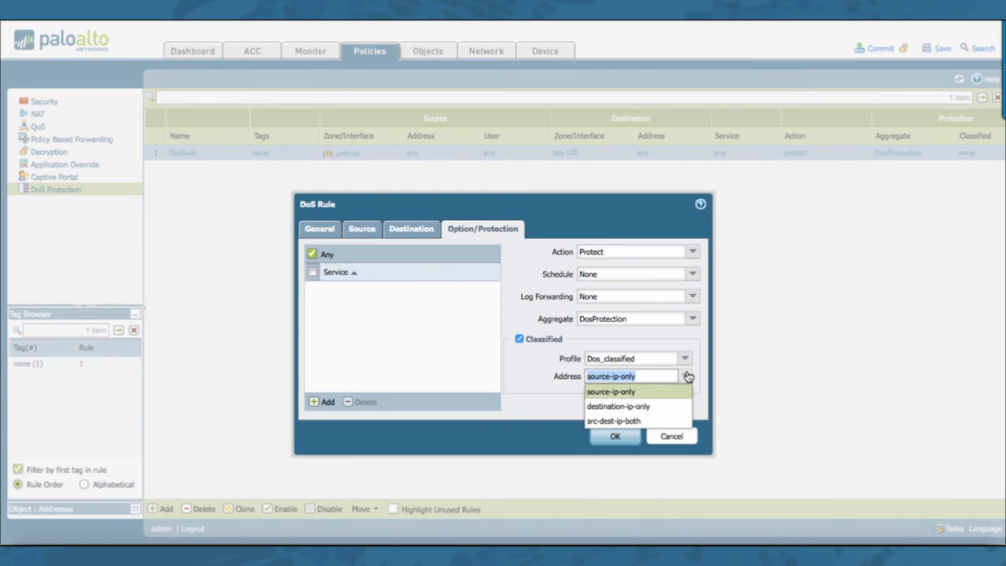
left_click(621, 391)
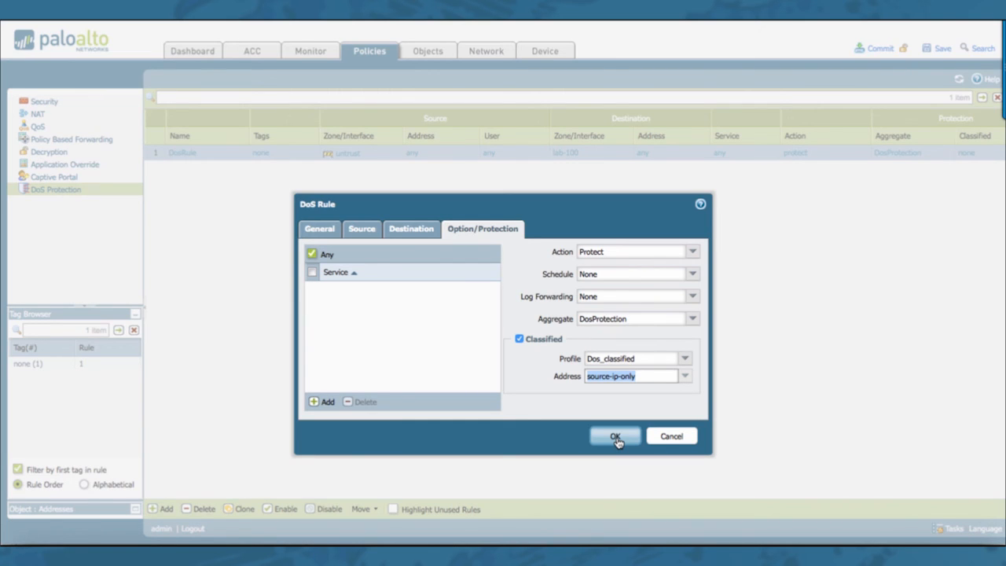
left_click(616, 438)
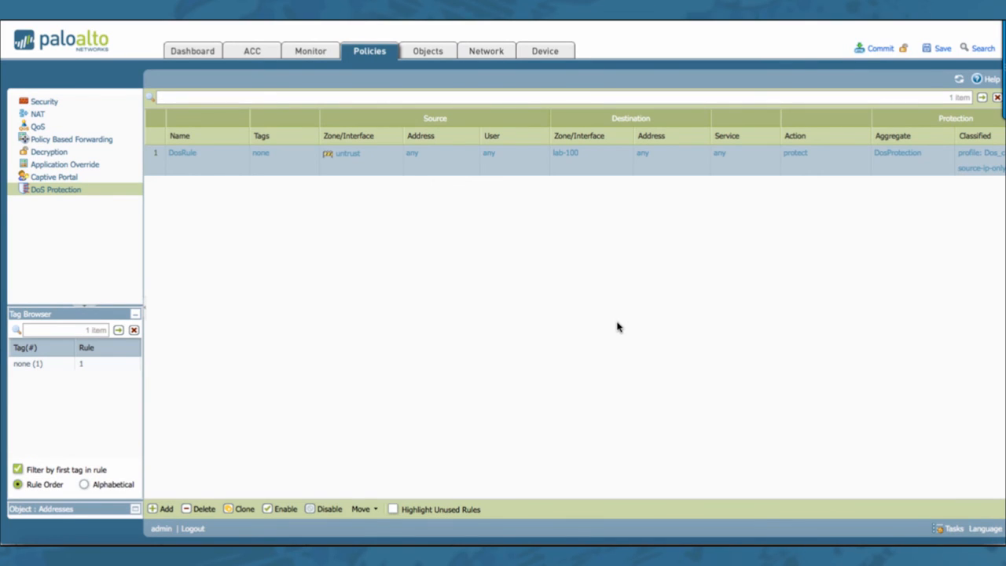
- Commit the configuration changes to the firewall and close the commit status dialog
left_click(878, 51)
left_click(545, 327)
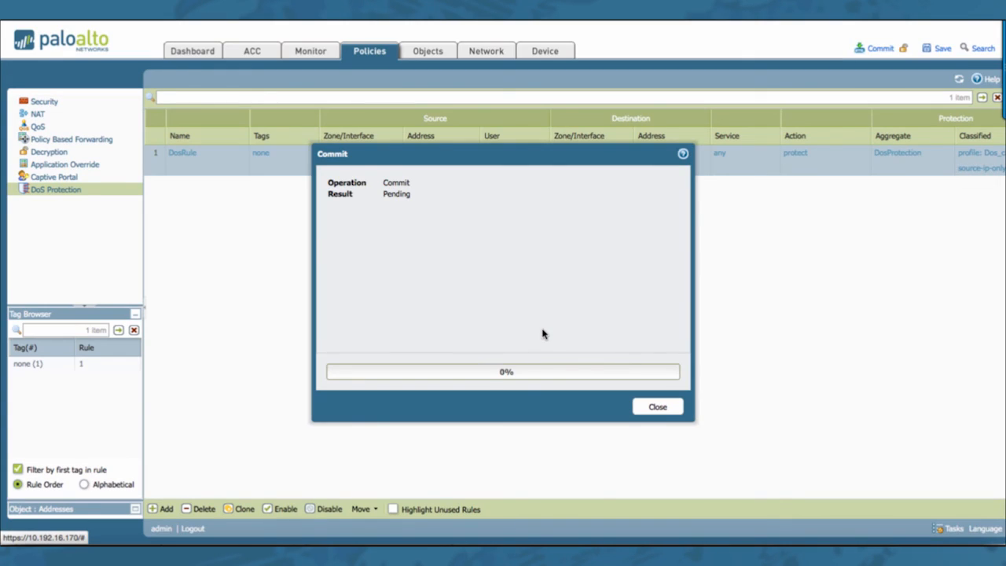
left_click(669, 408)
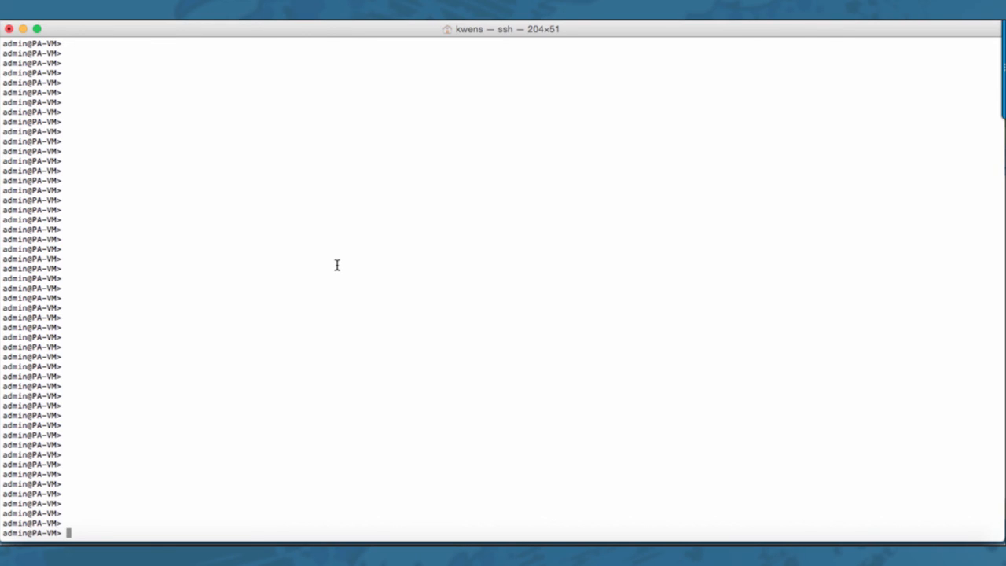
- In the firewall's SSH terminal, run show dos-protection rule DosRule settings and page through to the end of the output
type("show dow")
key("Tab")
type("ru")
key("Tab")
key("Tab")
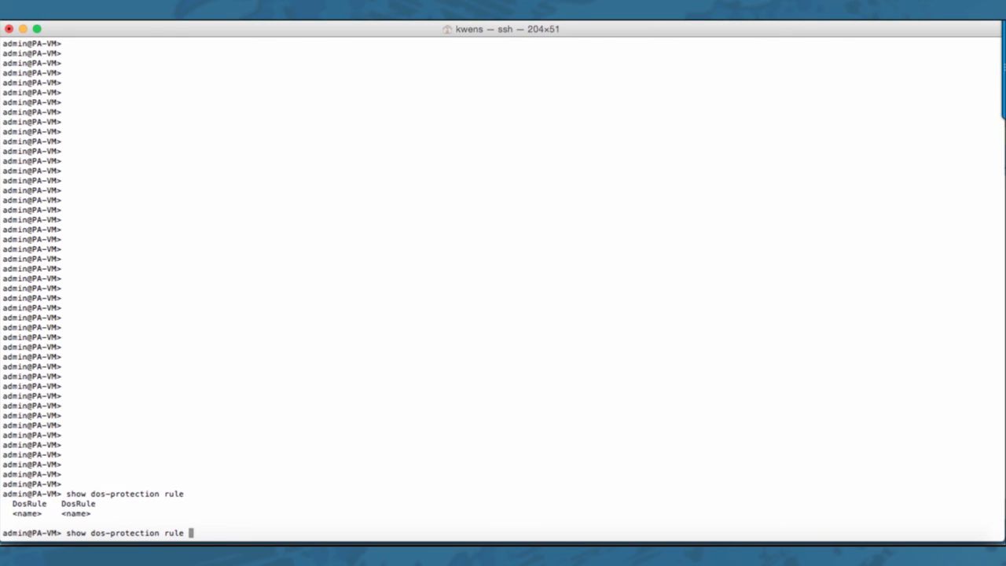
type("Do")
key("Tab")
type("settings")
key("Return")
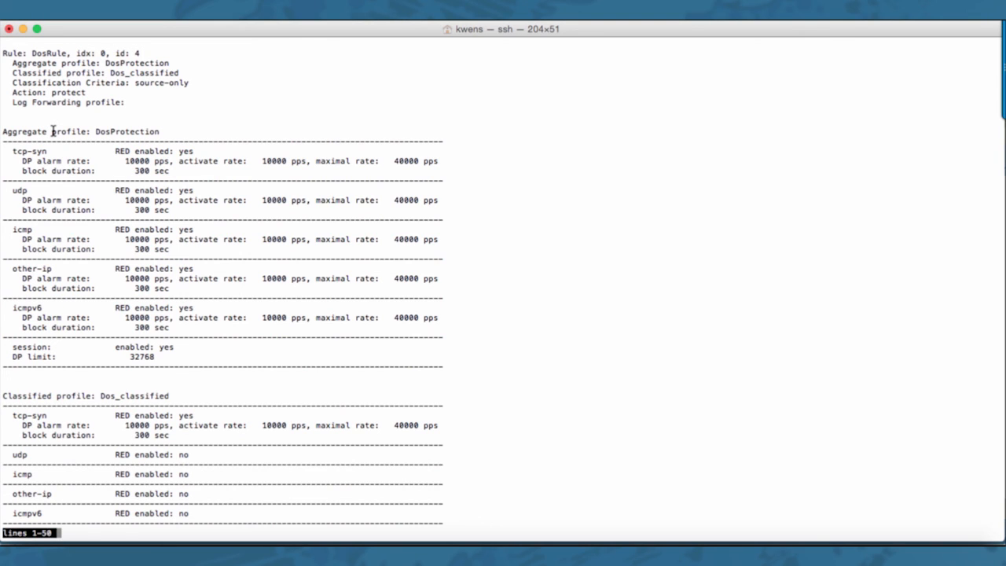
key("space")
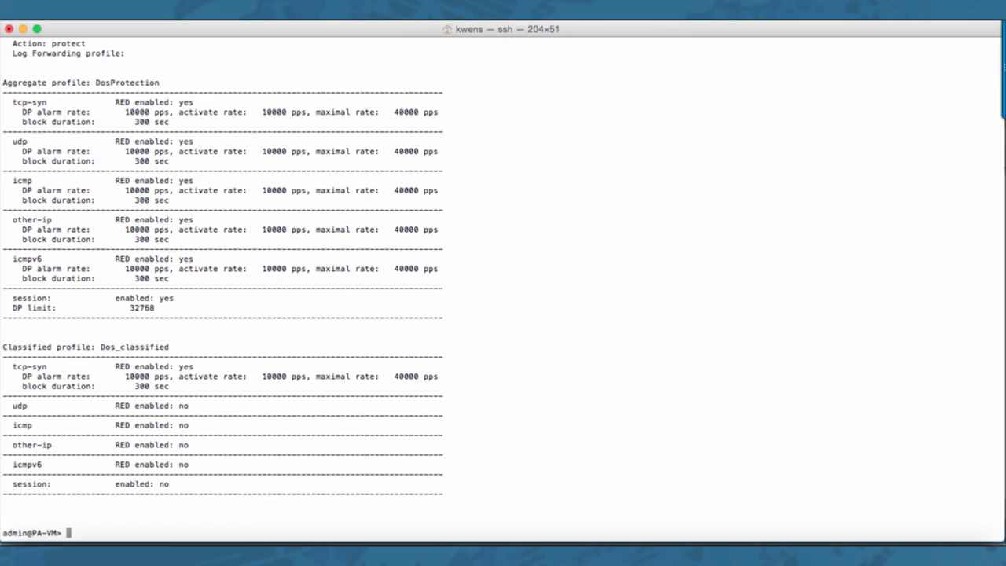